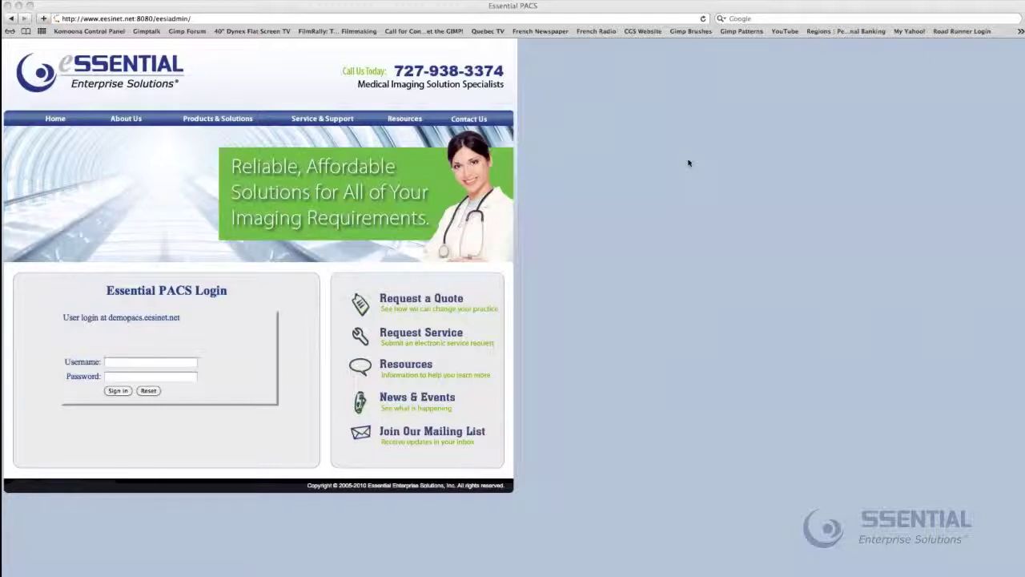
# Enter the administrator username and password on the archive's login page
pyautogui.click(268, 87)
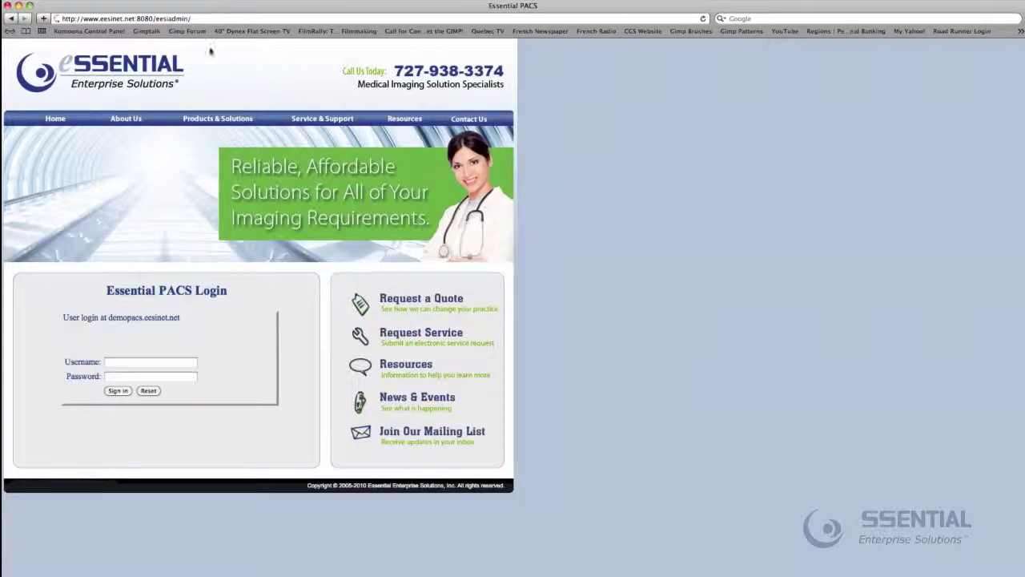
pyautogui.click(213, 19)
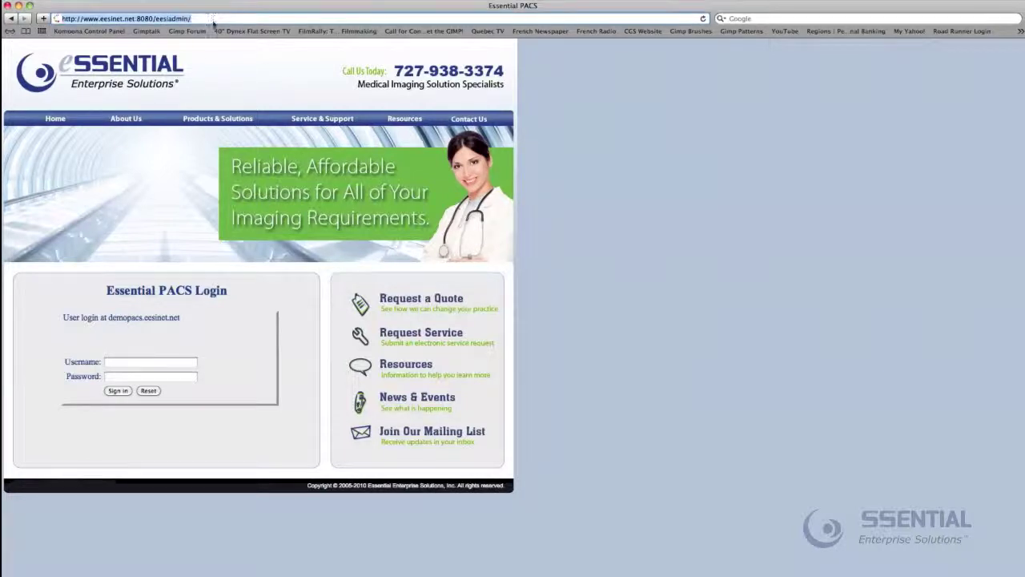
pyautogui.click(137, 358)
pyautogui.click(137, 359)
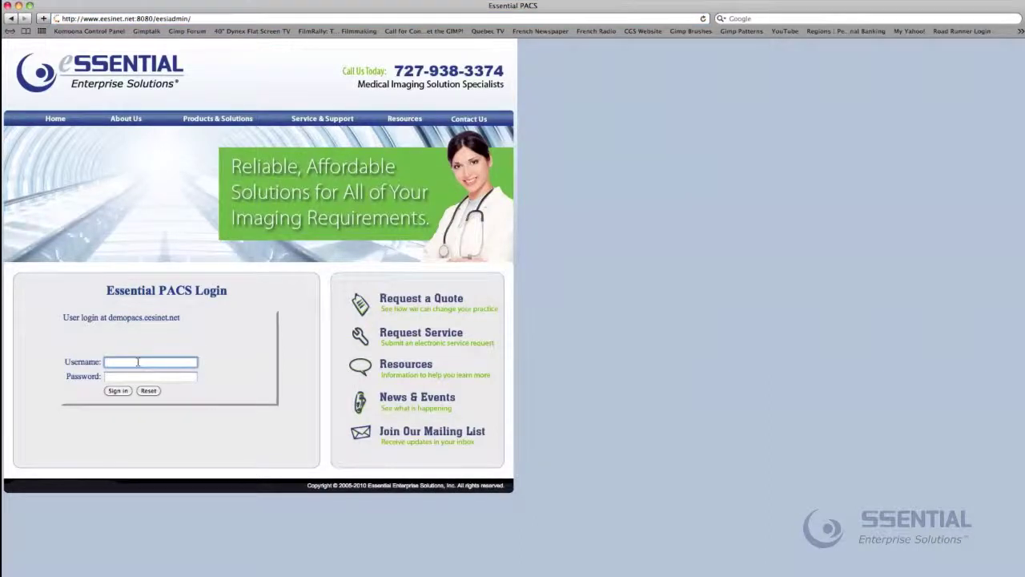
pyautogui.write('admin')
pyautogui.press('Tab')
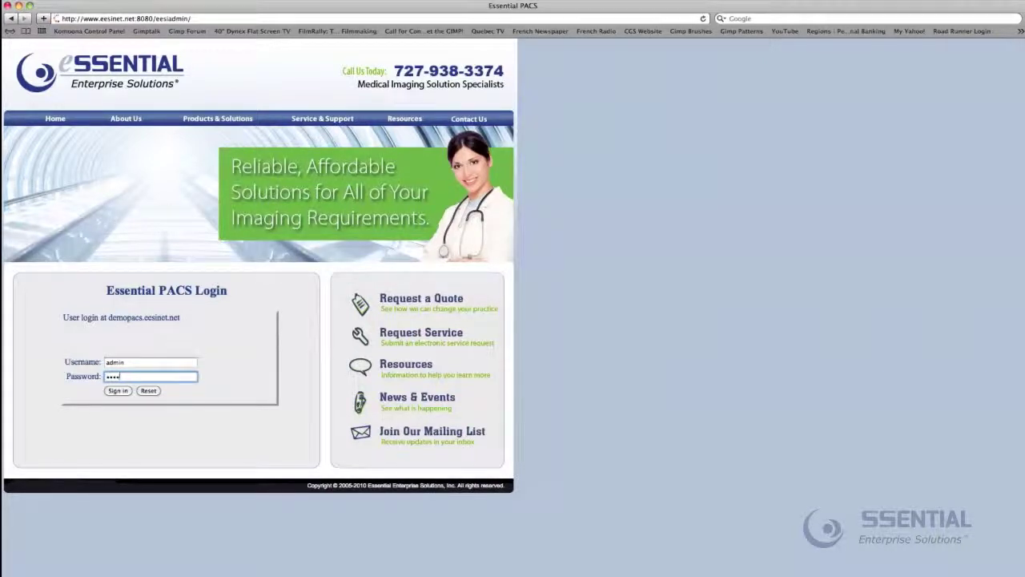
pyautogui.write('••••••••')
# Sign in and check the Modality and Source AE filter lists without changing them
pyautogui.click(117, 391)
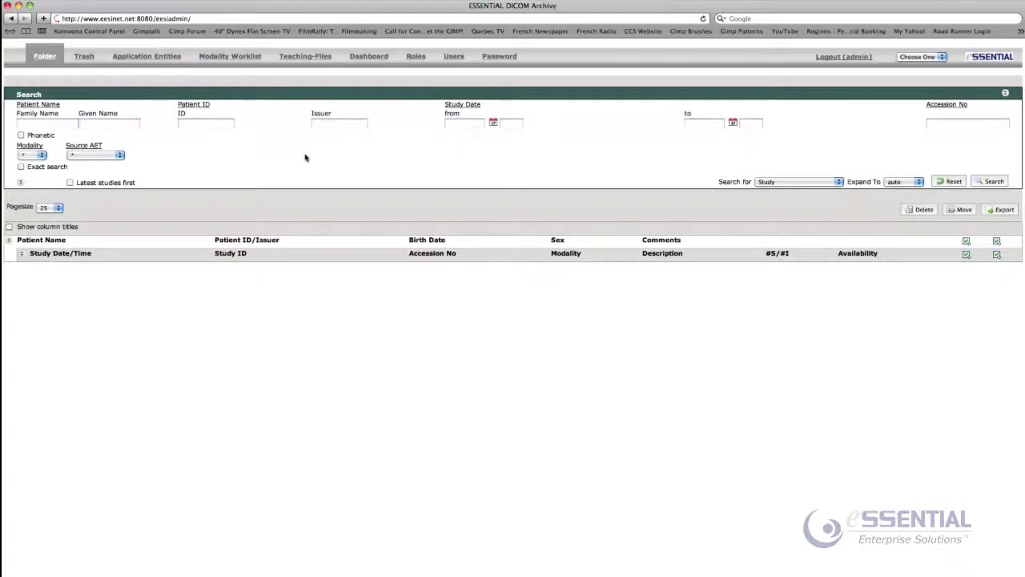
pyautogui.click(43, 155)
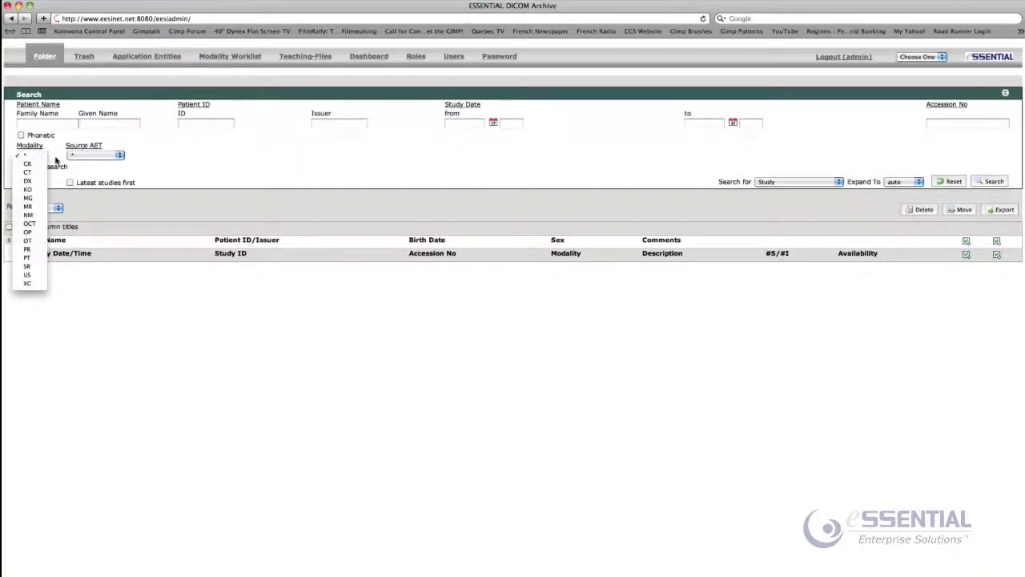
pyautogui.click(138, 163)
pyautogui.click(115, 157)
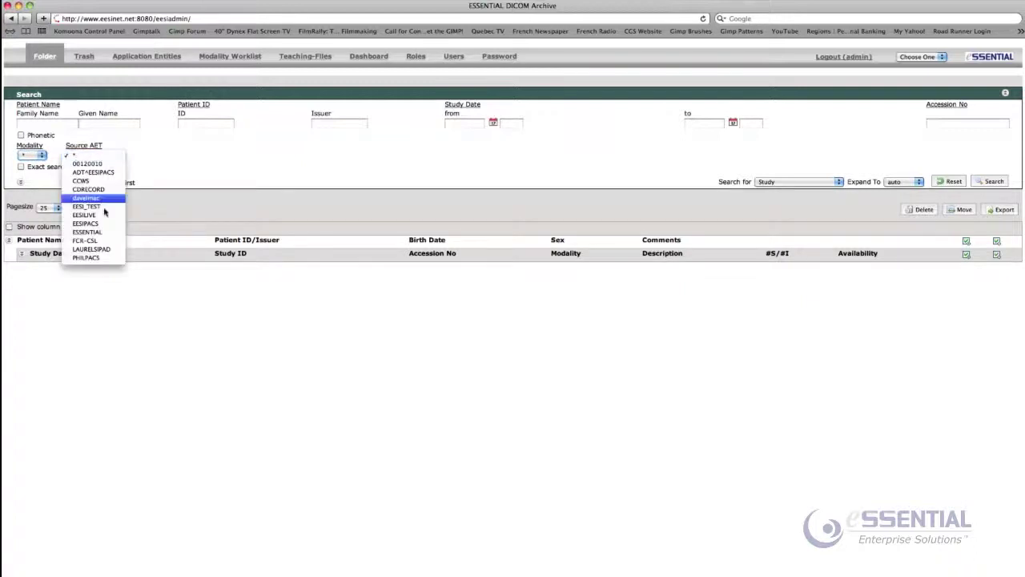
pyautogui.click(181, 168)
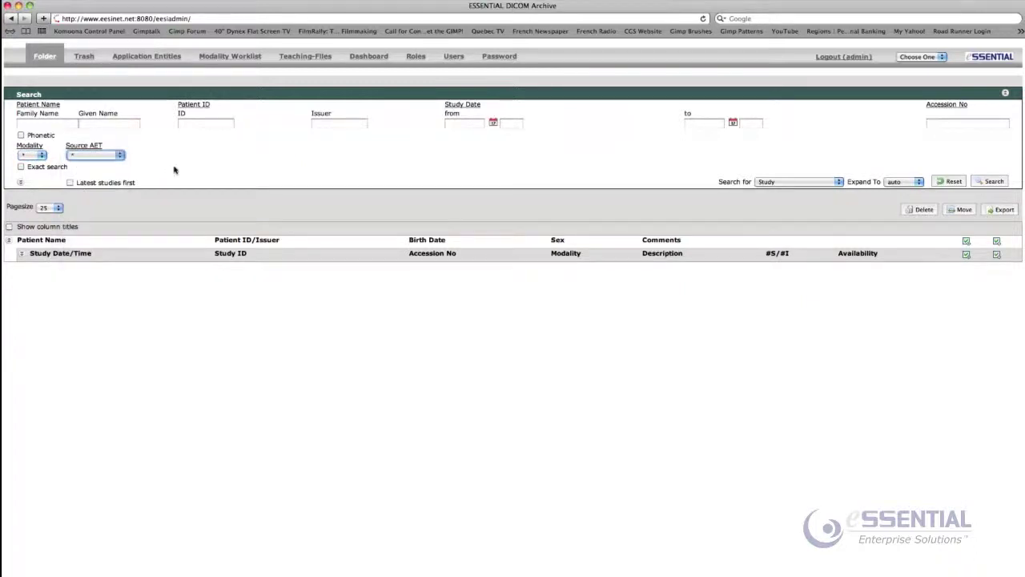
# Turn on Exact search and Latest studies first, keeping Search for set to Study
pyautogui.click(21, 166)
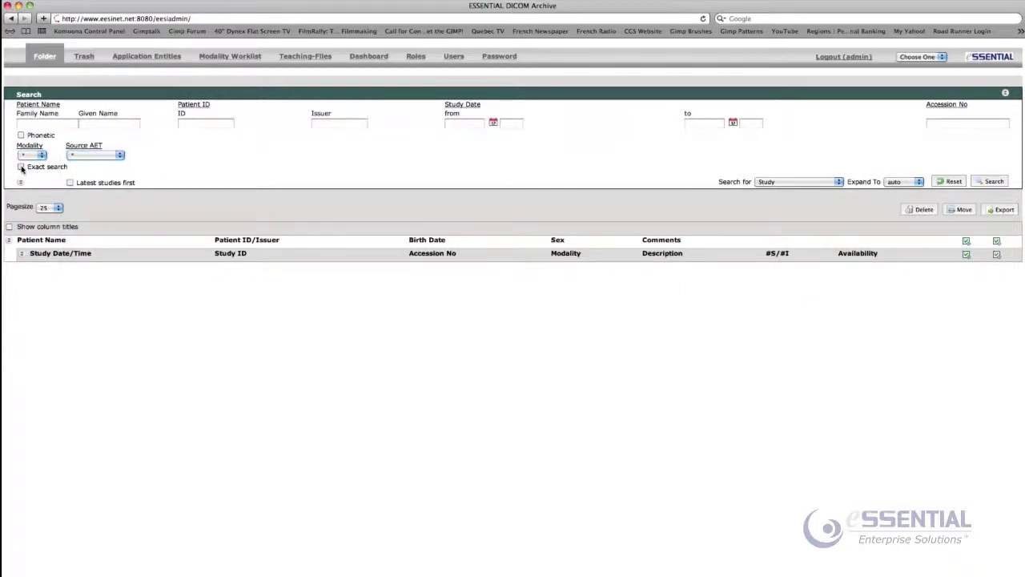
pyautogui.click(71, 183)
pyautogui.click(798, 186)
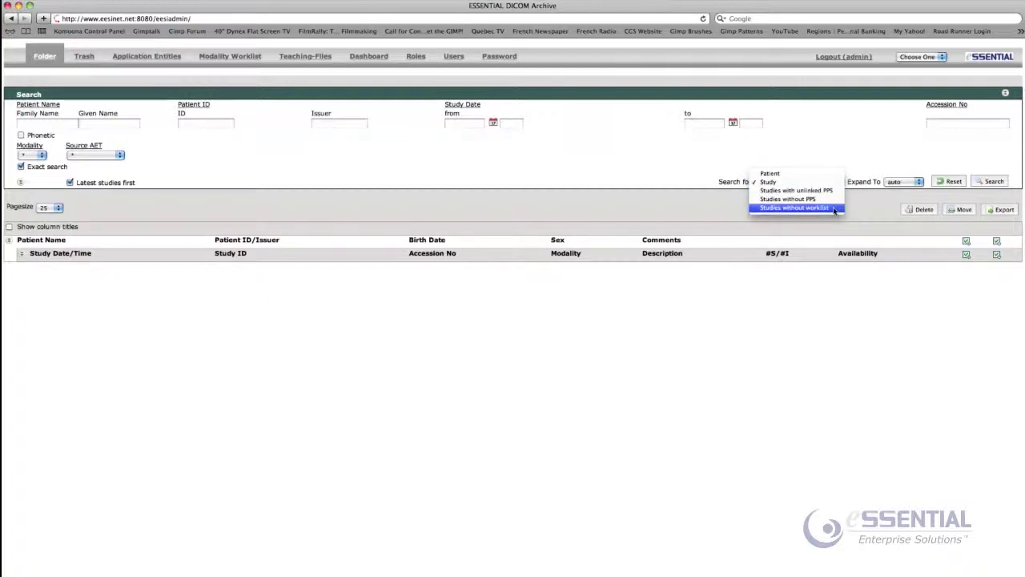
pyautogui.click(818, 139)
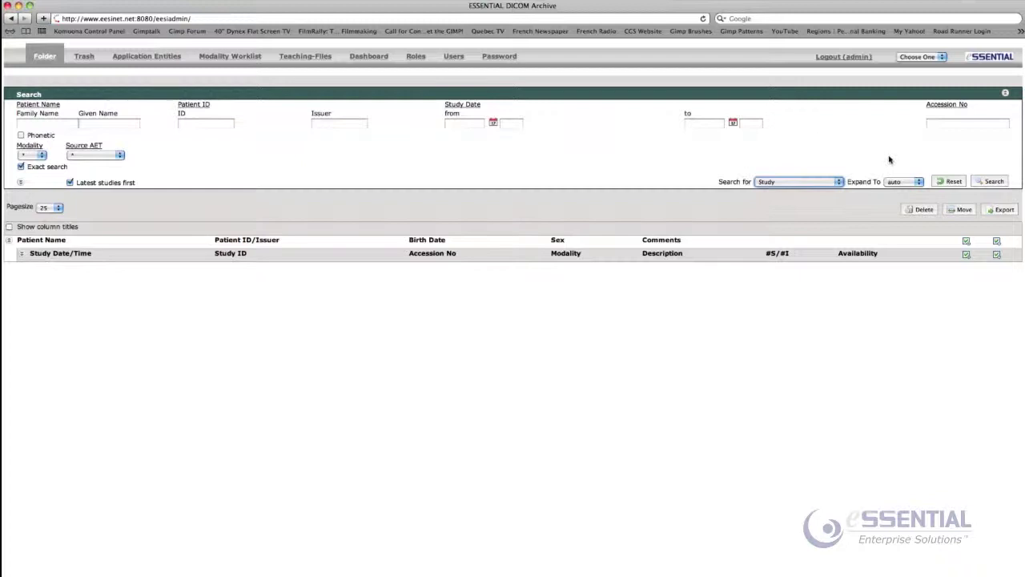
pyautogui.press('Tab')
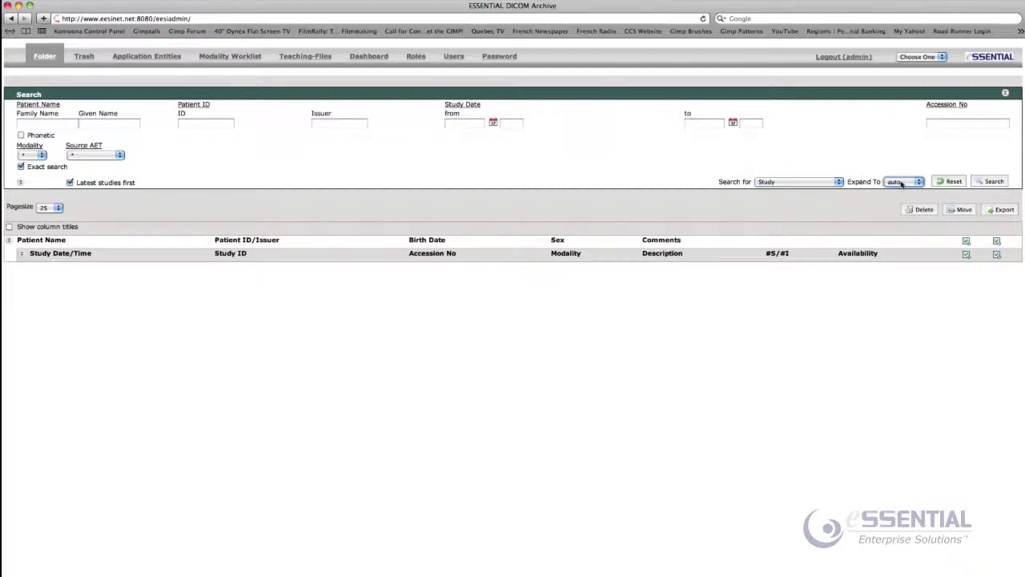
pyautogui.click(902, 184)
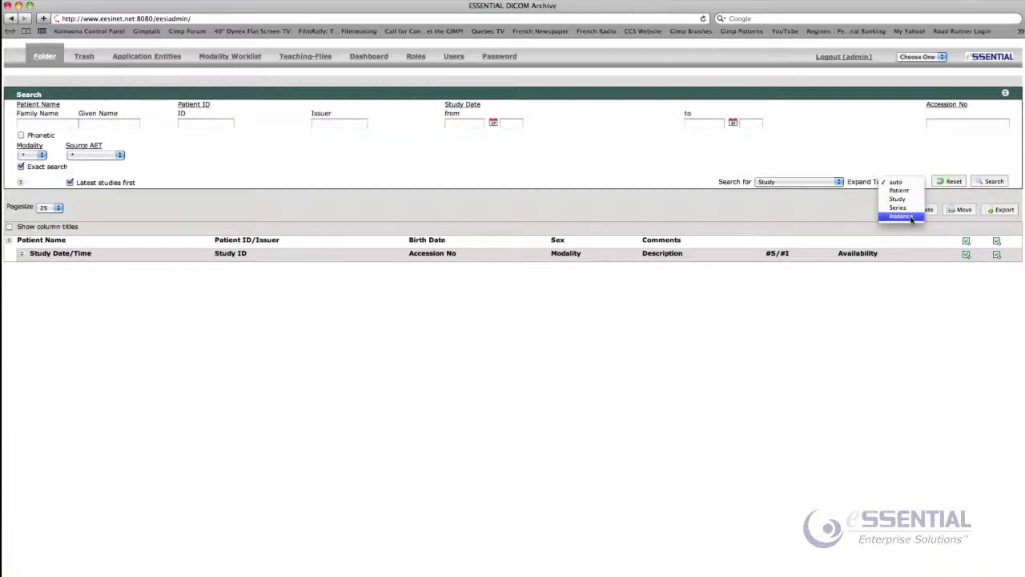
pyautogui.click(899, 140)
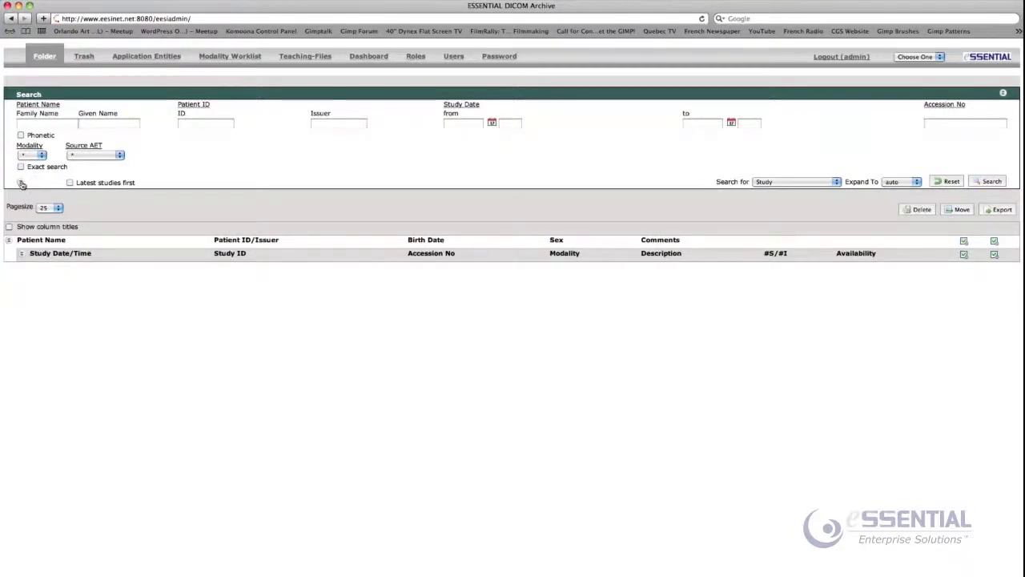
pyautogui.click(20, 182)
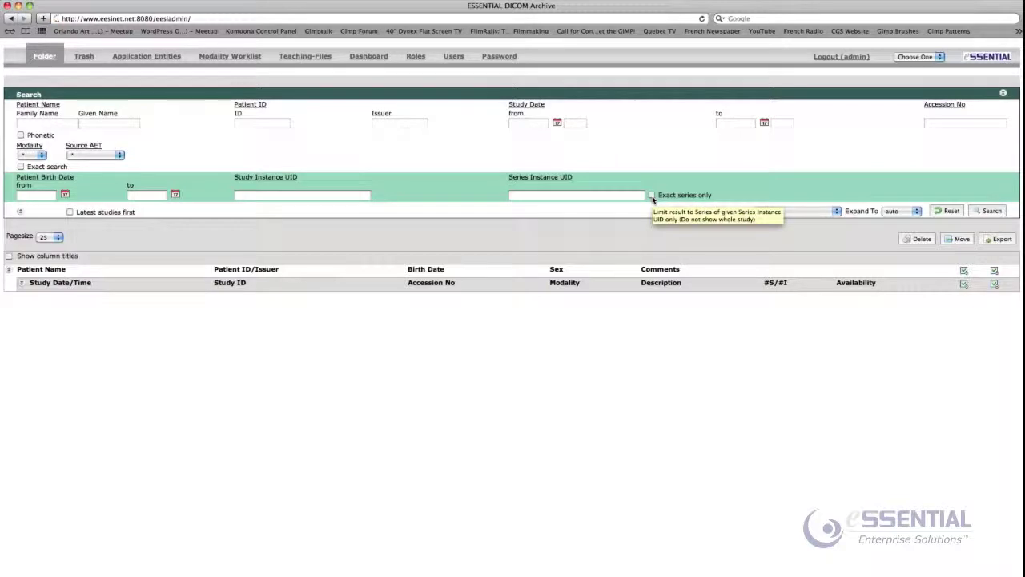
pyautogui.click(652, 196)
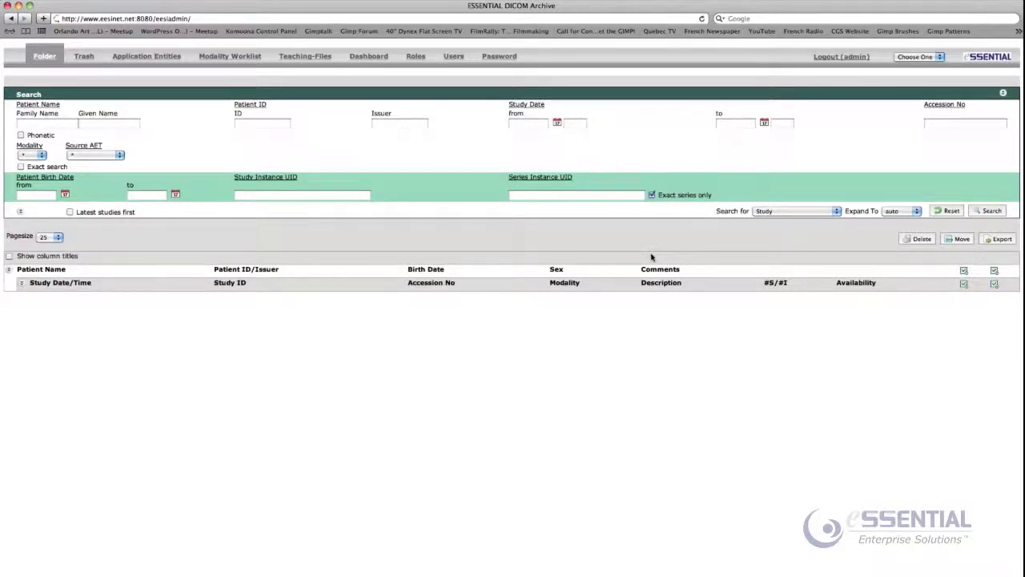
pyautogui.click(651, 194)
pyautogui.click(20, 211)
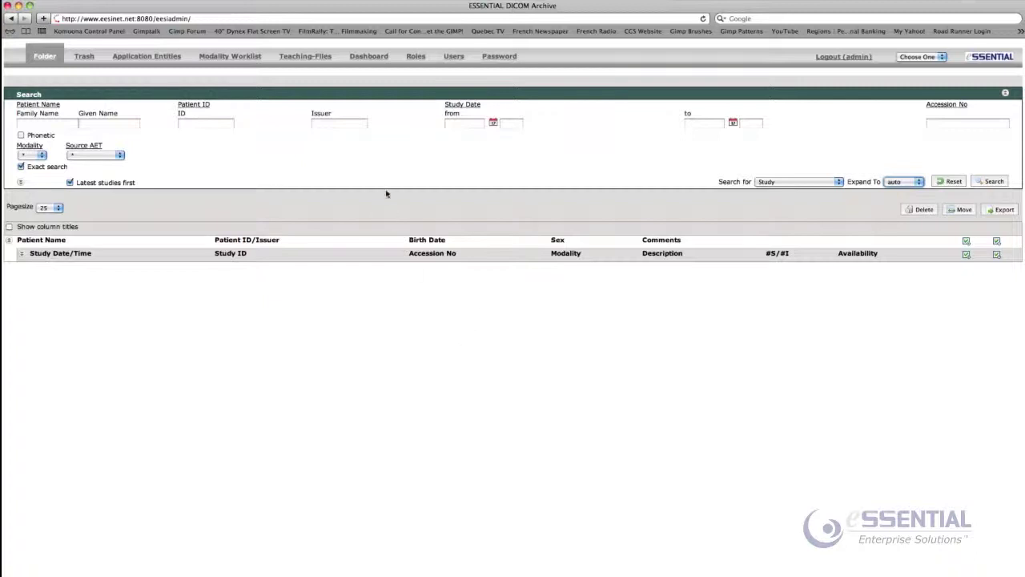
pyautogui.click(991, 181)
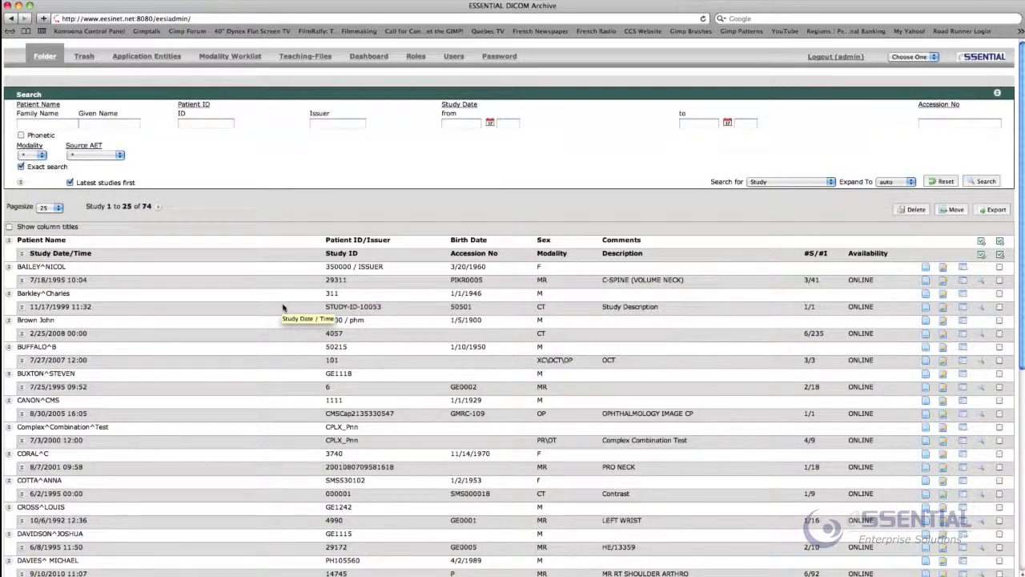
pyautogui.click(56, 210)
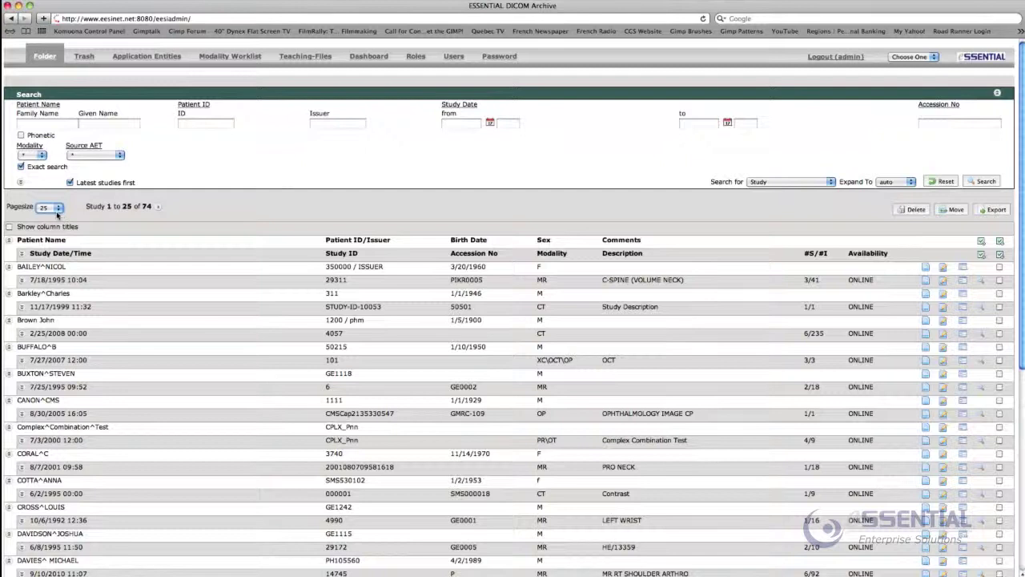
pyautogui.click(57, 210)
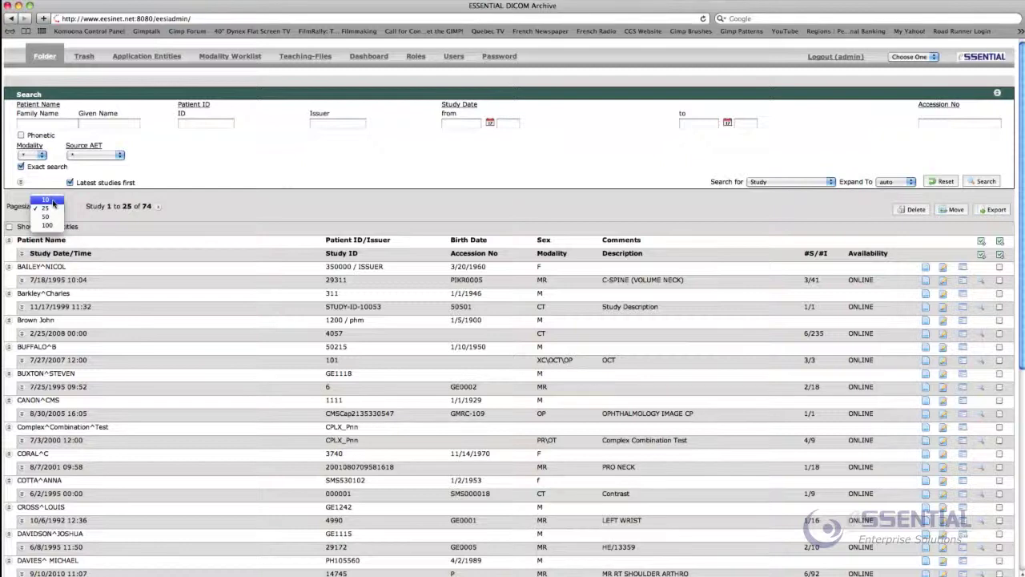
pyautogui.click(100, 221)
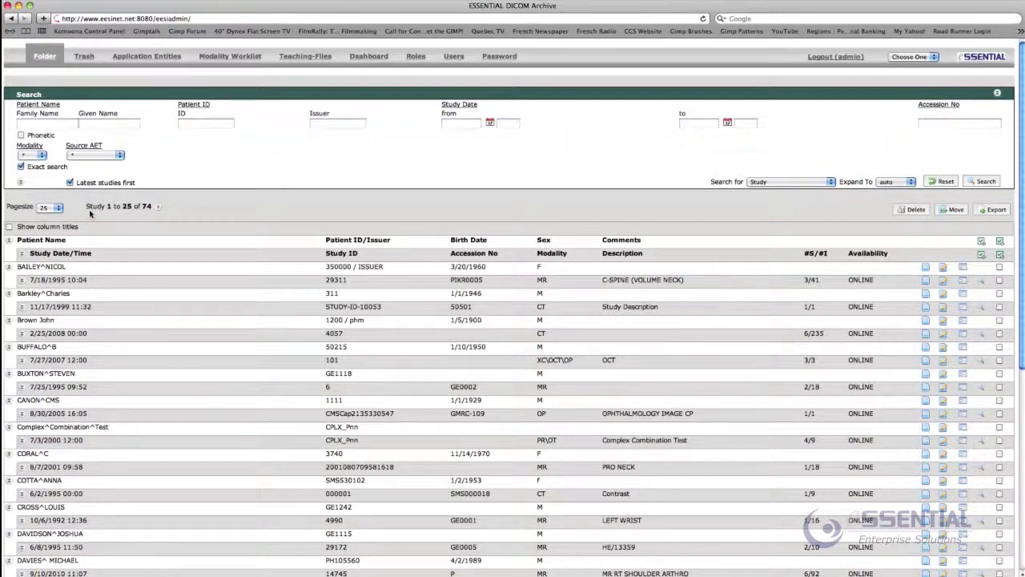
pyautogui.scroll(-8, 211, 251)
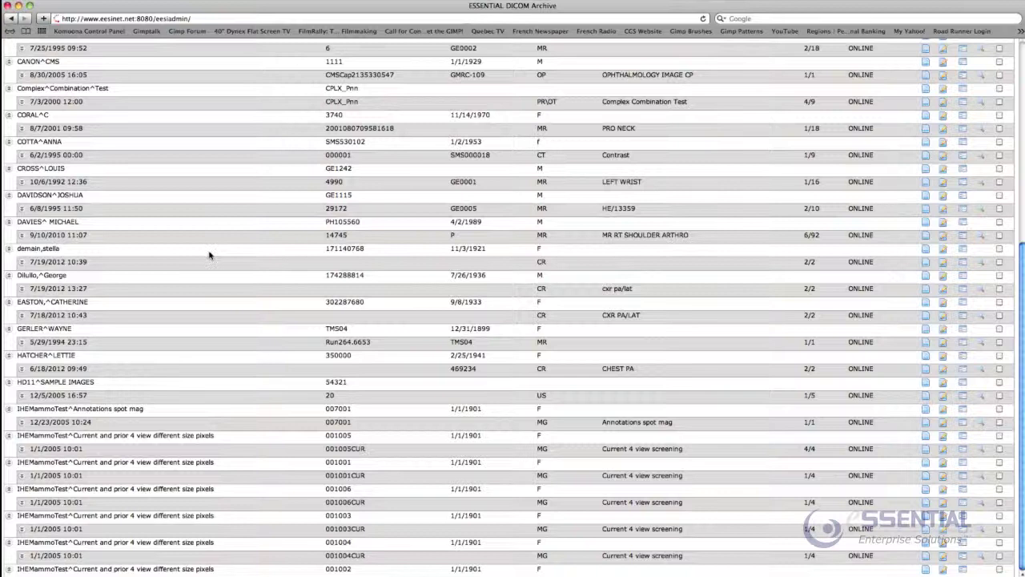
pyautogui.scroll(8, 209, 255)
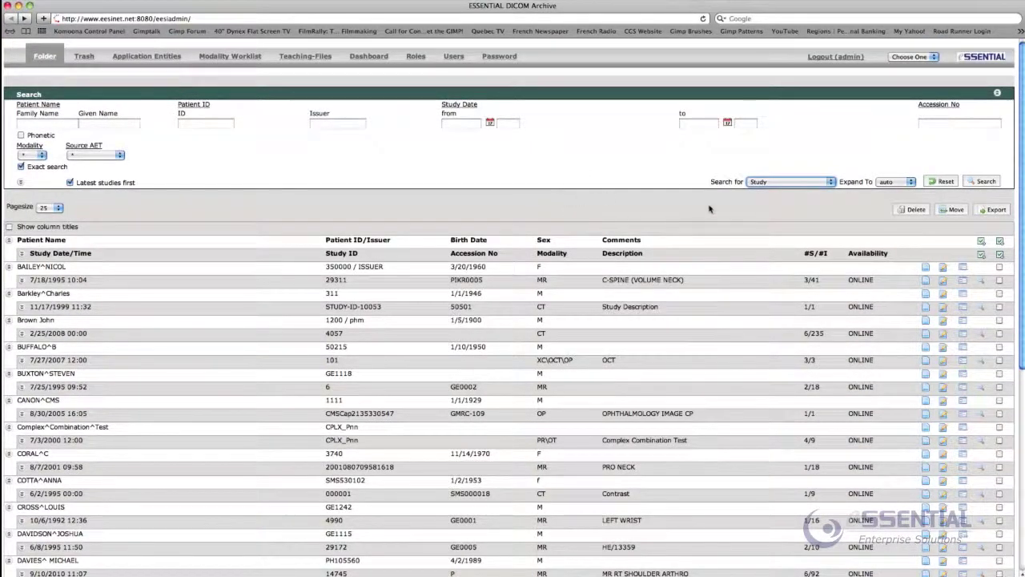
pyautogui.click(760, 183)
pyautogui.click(750, 186)
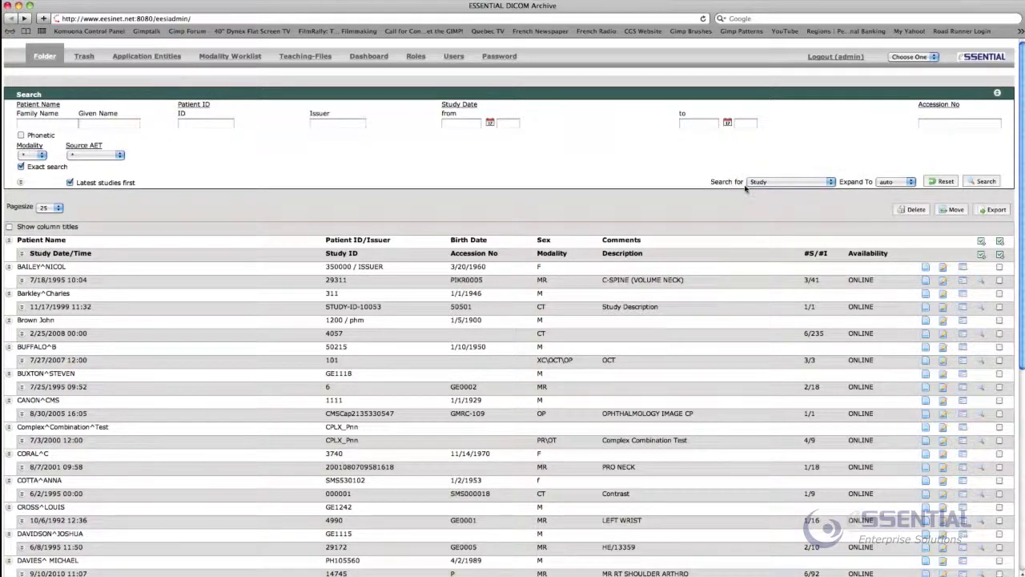
pyautogui.click(753, 186)
pyautogui.click(757, 173)
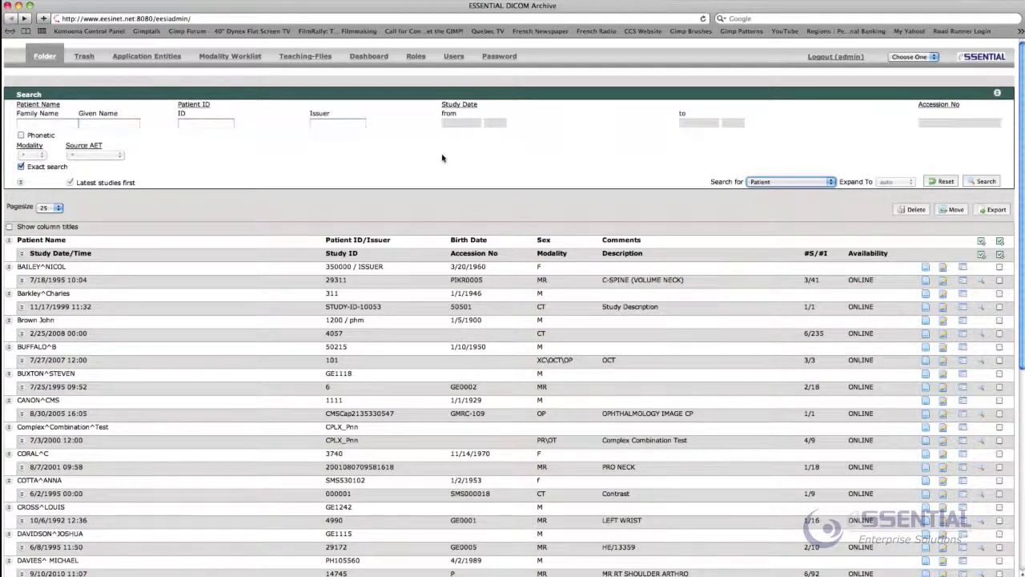
pyautogui.click(774, 182)
pyautogui.click(784, 195)
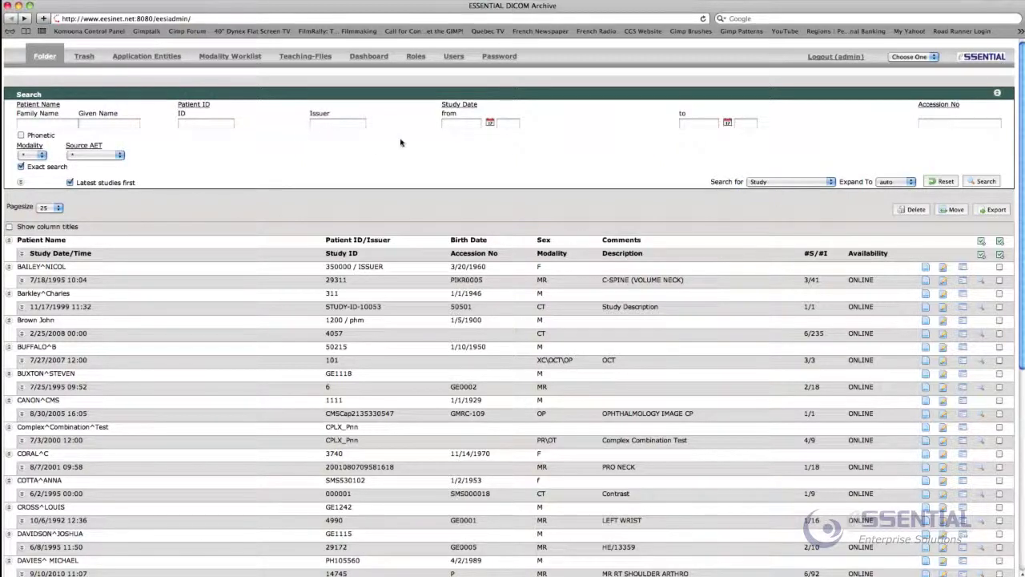
pyautogui.click(47, 123)
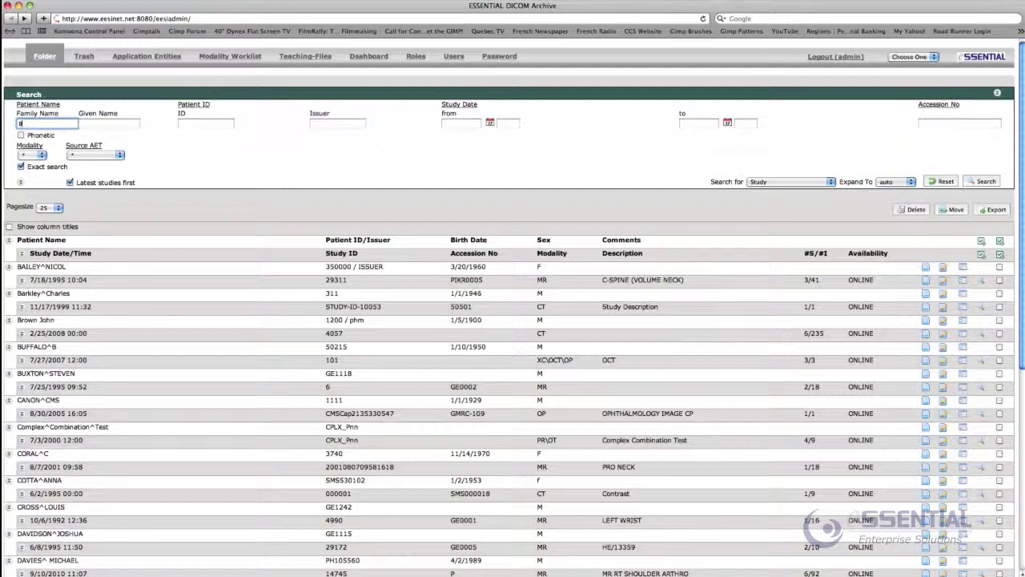
# Fill in the patient's family name, the start of the given name, and the patient ID
pyautogui.press('Tab')
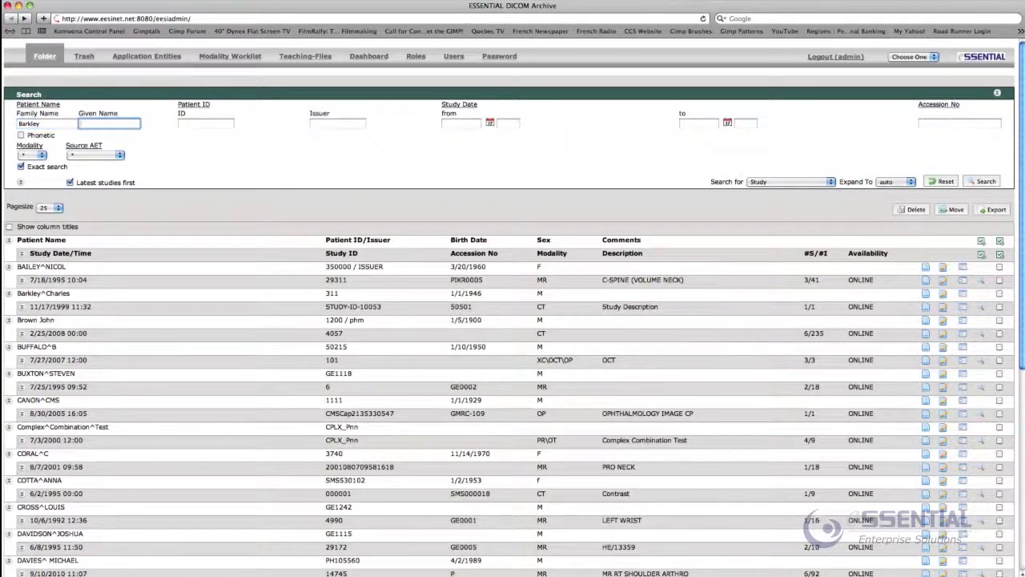
pyautogui.click(206, 123)
pyautogui.write('311')
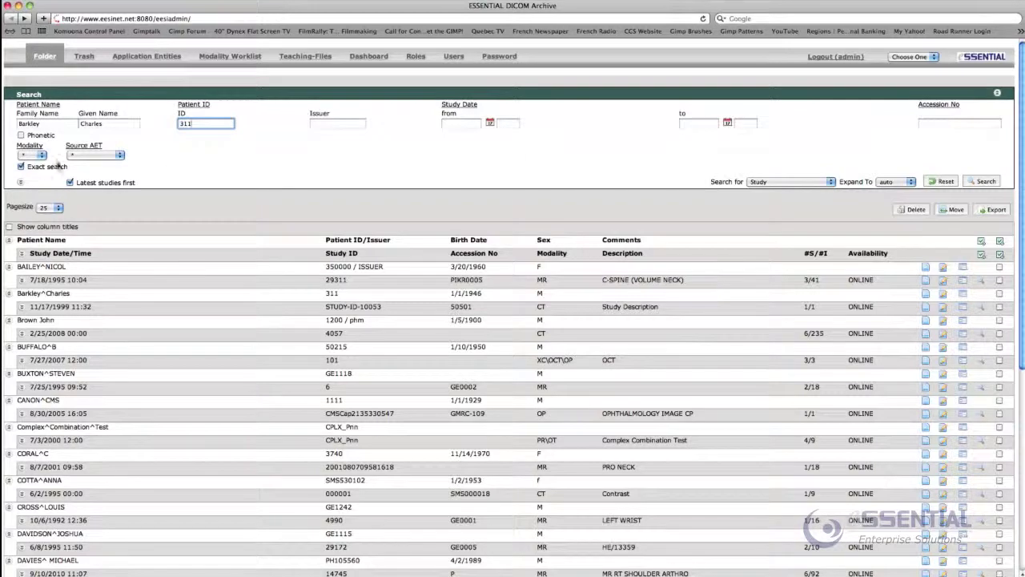
# Limit the modality to CT, expand results to Series, and run the search
pyautogui.click(33, 155)
pyautogui.click(39, 172)
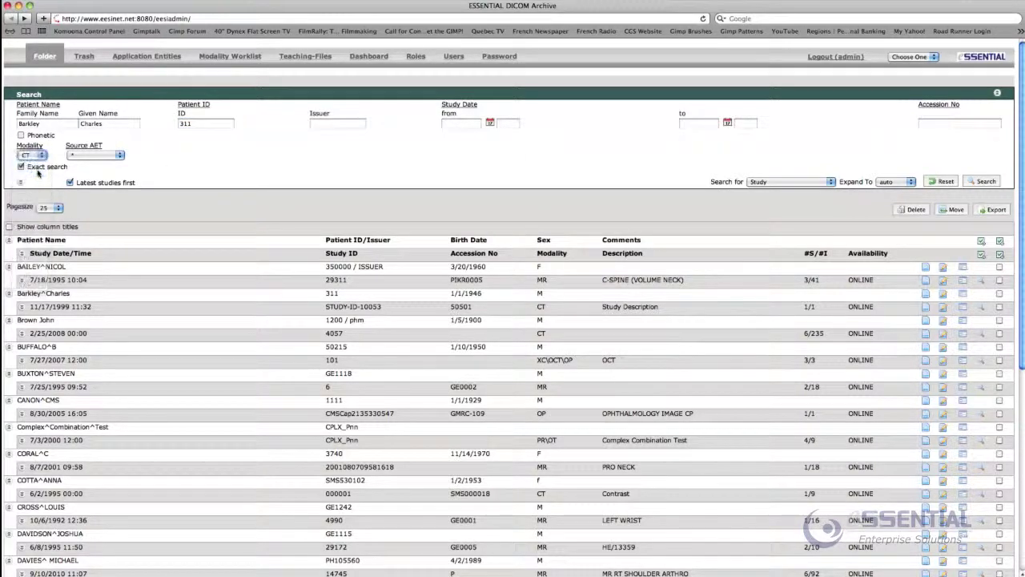
pyautogui.click(887, 182)
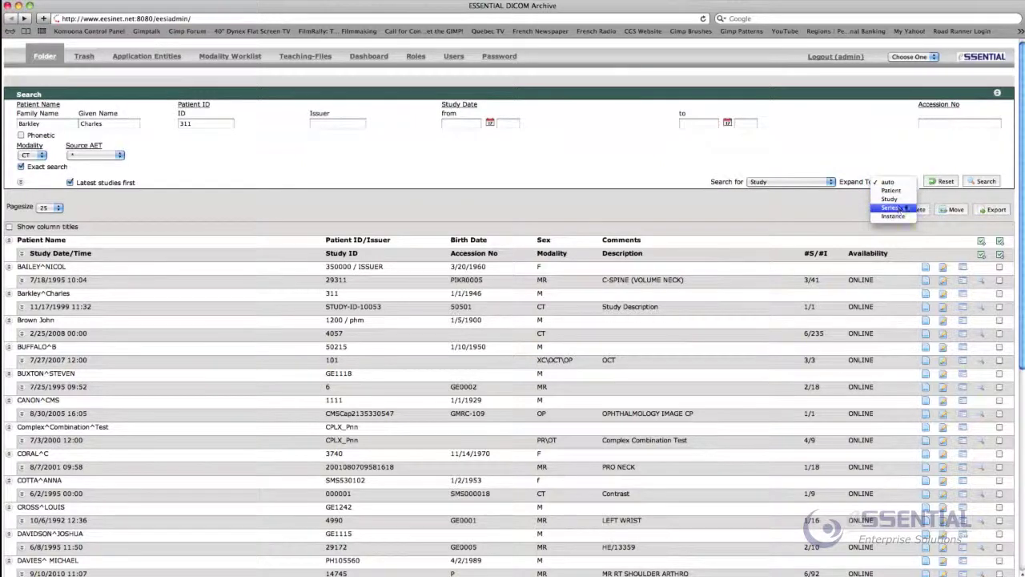
pyautogui.click(904, 210)
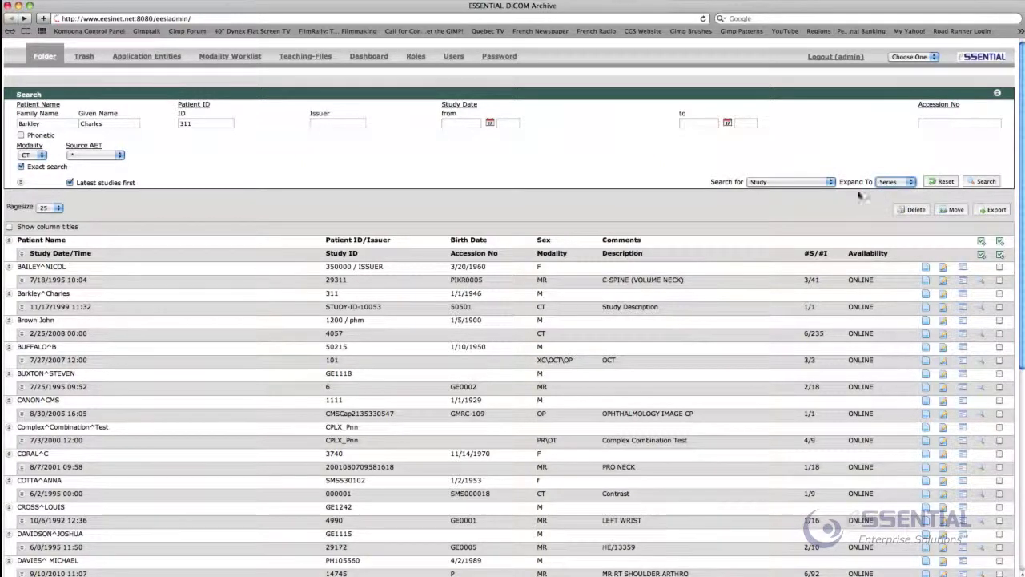
pyautogui.click(982, 181)
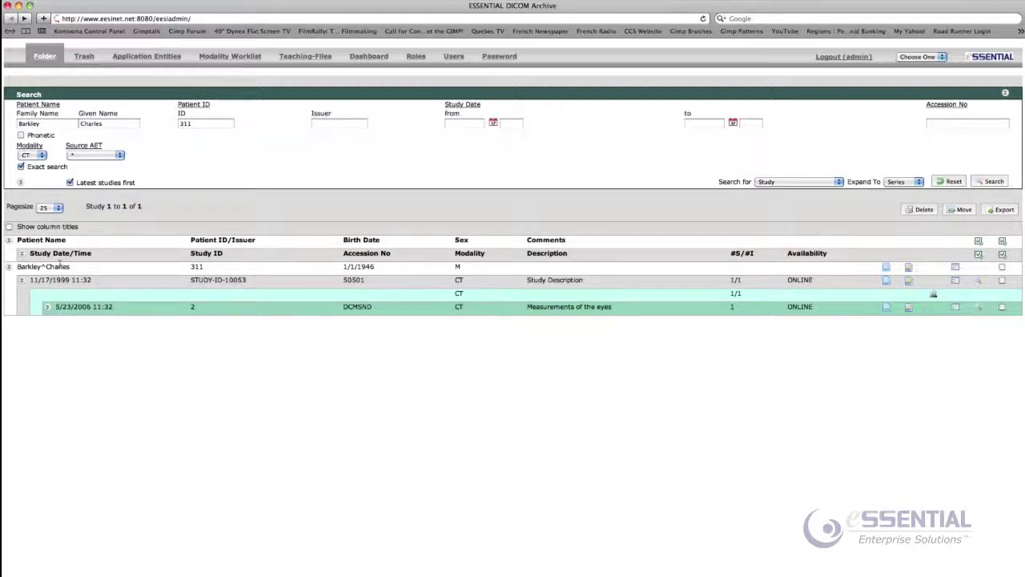
# Unfold the Study, PPS, Series and Instance header rows to reveal all level titles
pyautogui.click(21, 253)
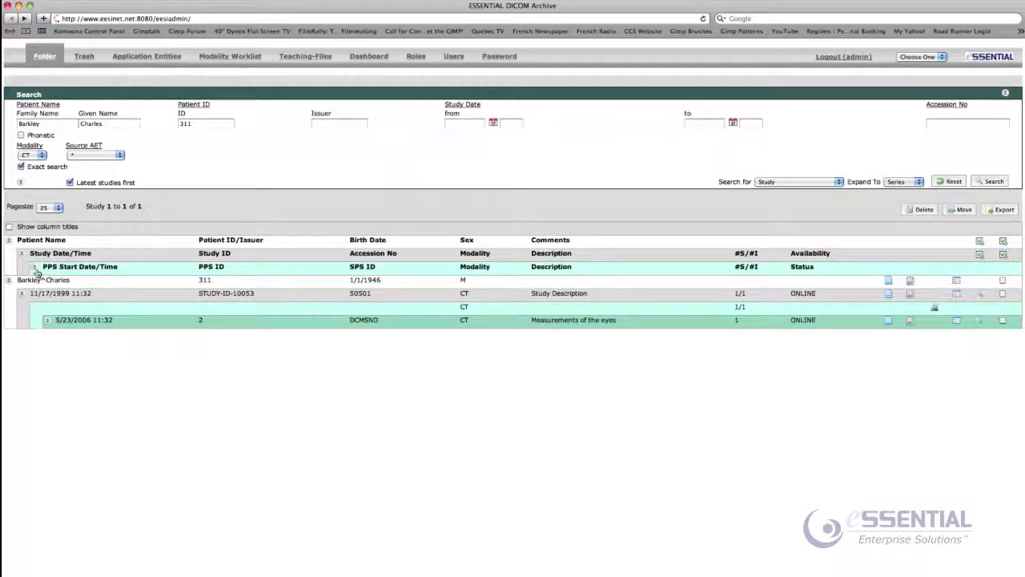
pyautogui.click(35, 266)
pyautogui.click(47, 280)
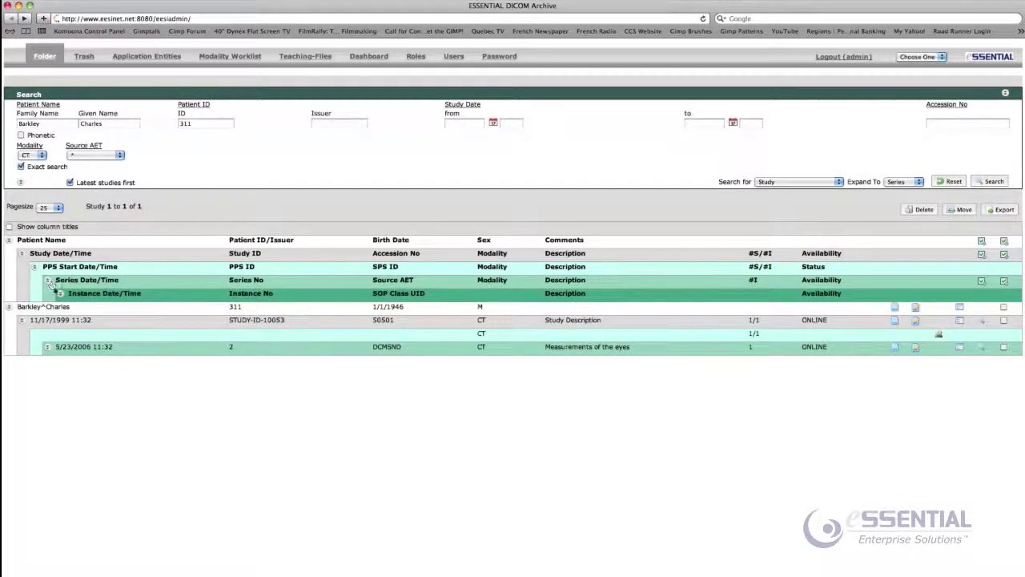
pyautogui.click(60, 293)
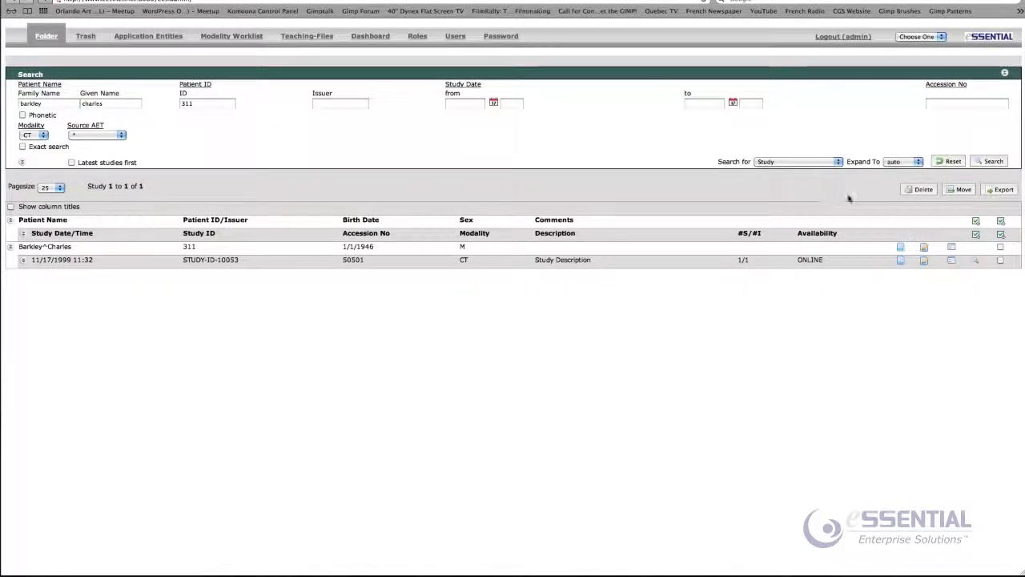
# Reset, run a Phonetic search on a sound-alike family name spelling, then reset again
pyautogui.click(949, 161)
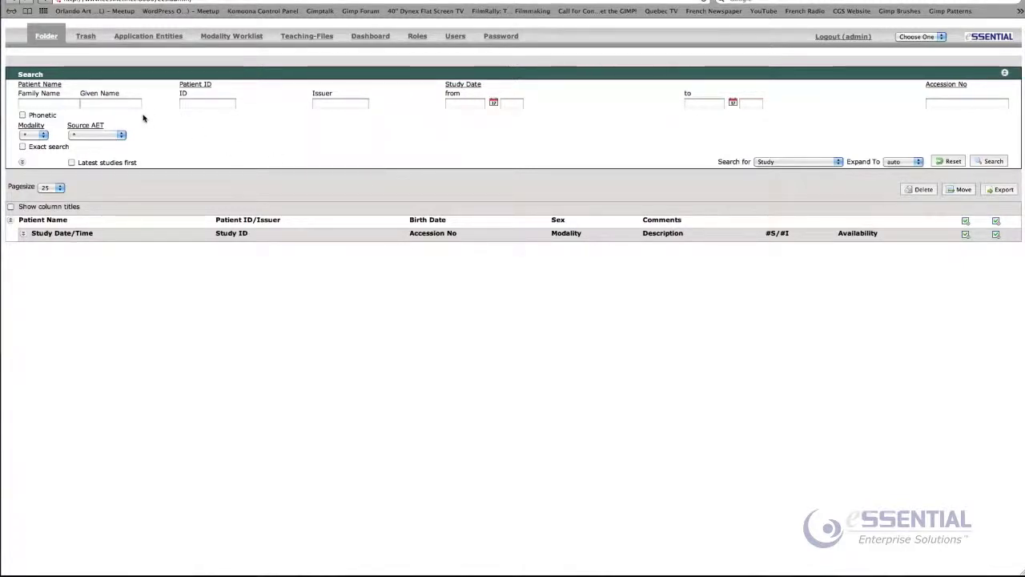
pyautogui.click(23, 114)
pyautogui.click(32, 104)
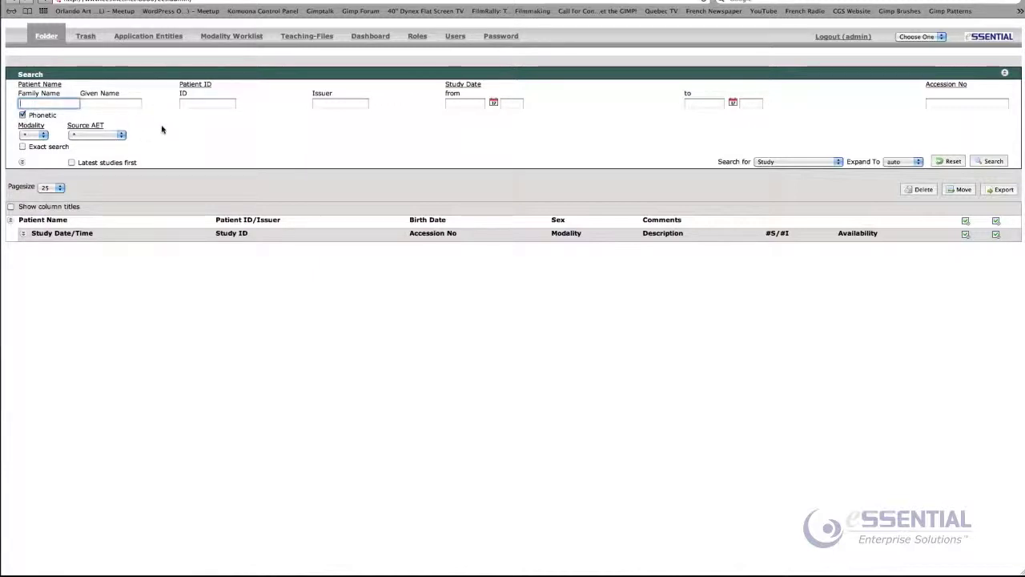
pyautogui.write('a')
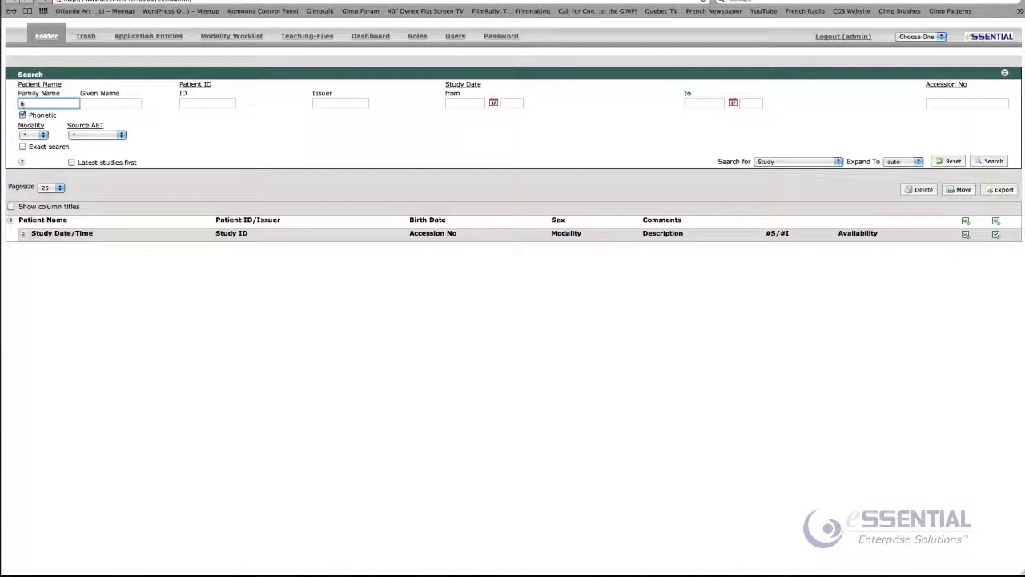
pyautogui.write('hrklee')
pyautogui.click(993, 161)
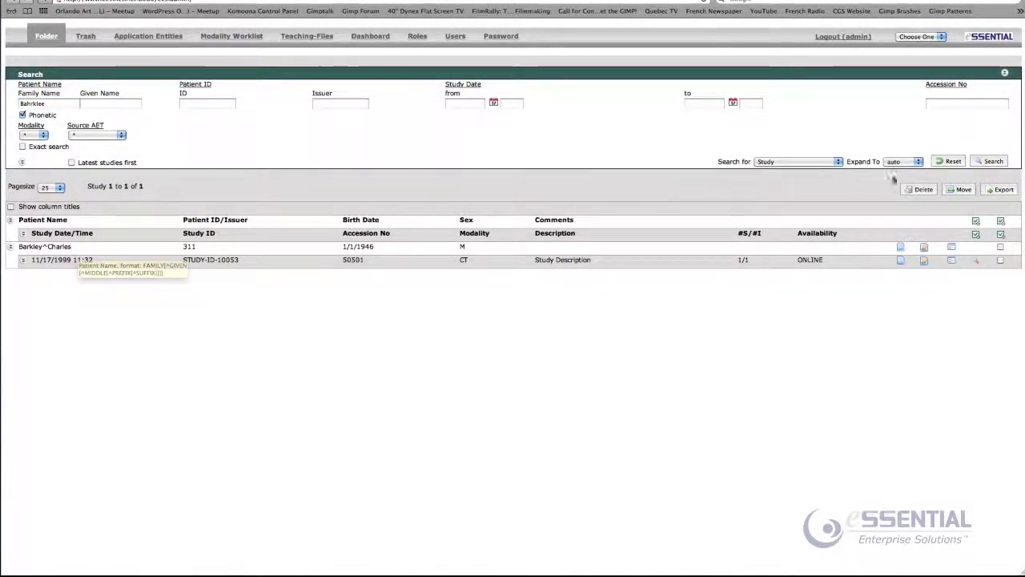
pyautogui.click(947, 161)
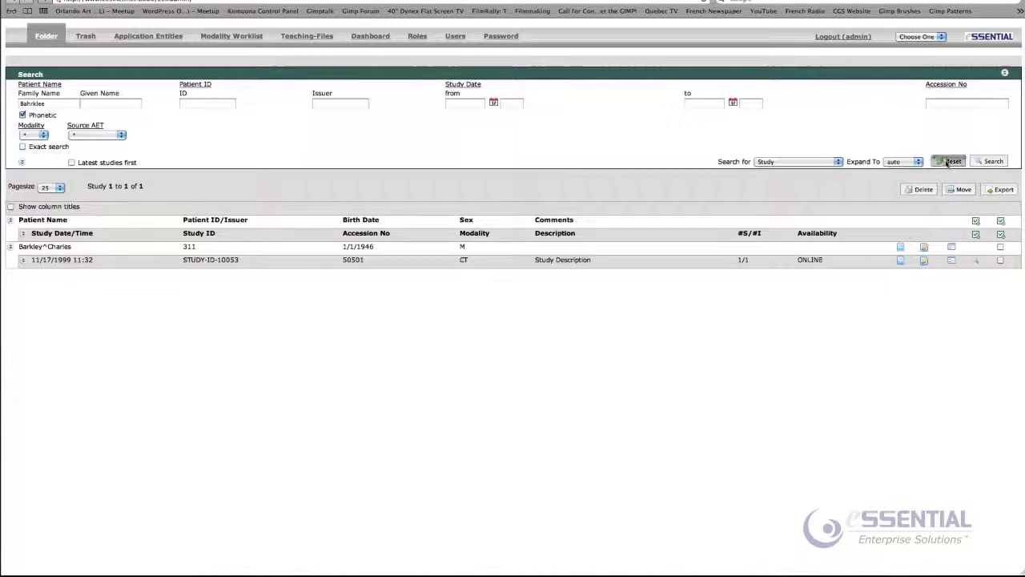
# Run an initials-only search, entering just the first letter of the family name
pyautogui.click(40, 105)
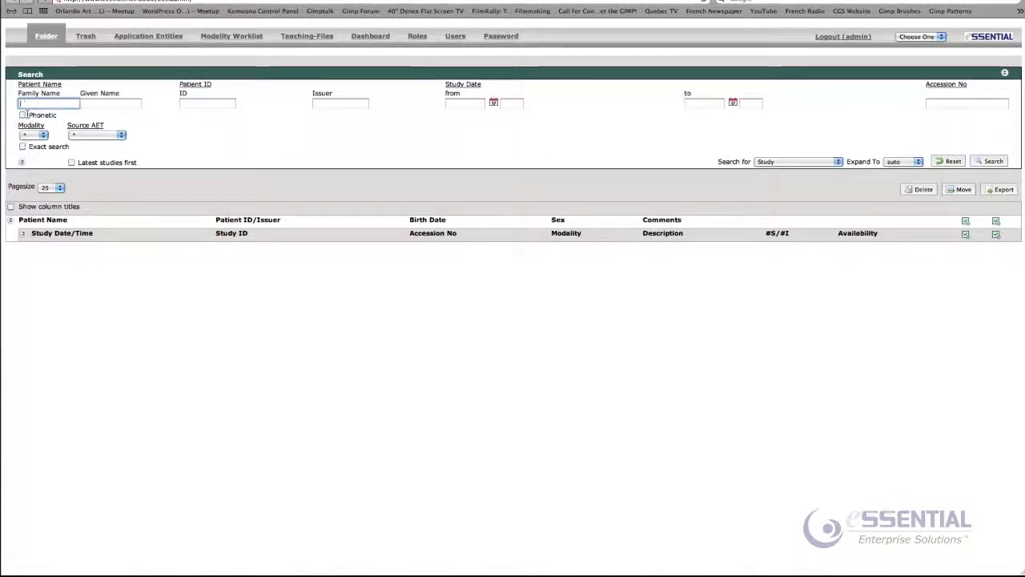
pyautogui.write('b')
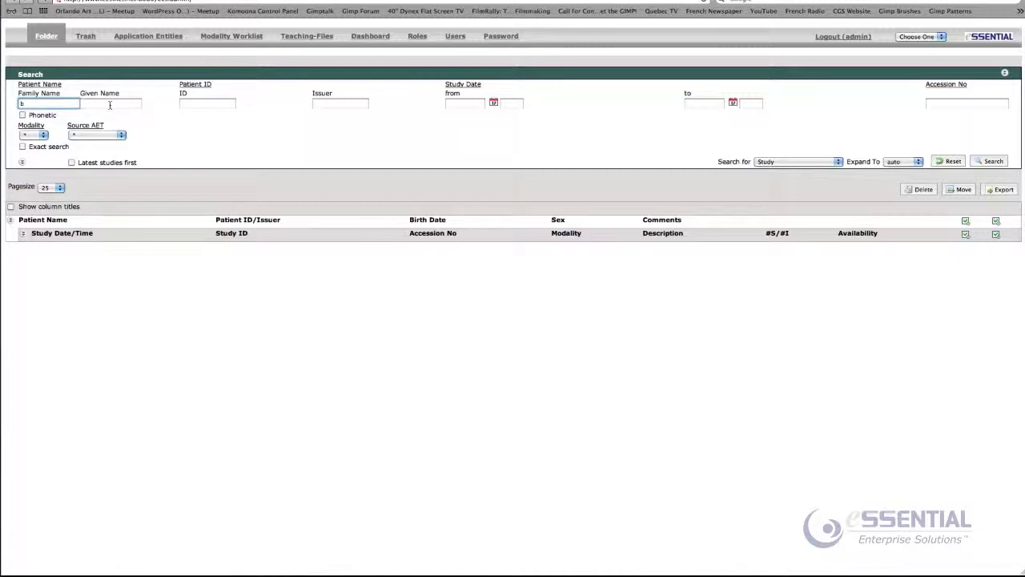
pyautogui.click(110, 105)
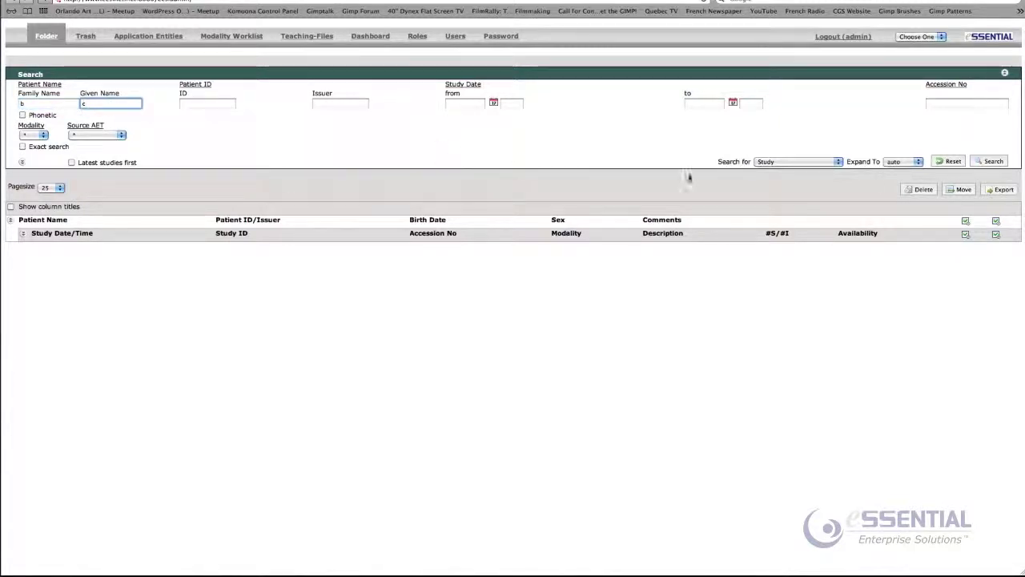
pyautogui.click(993, 162)
pyautogui.click(993, 161)
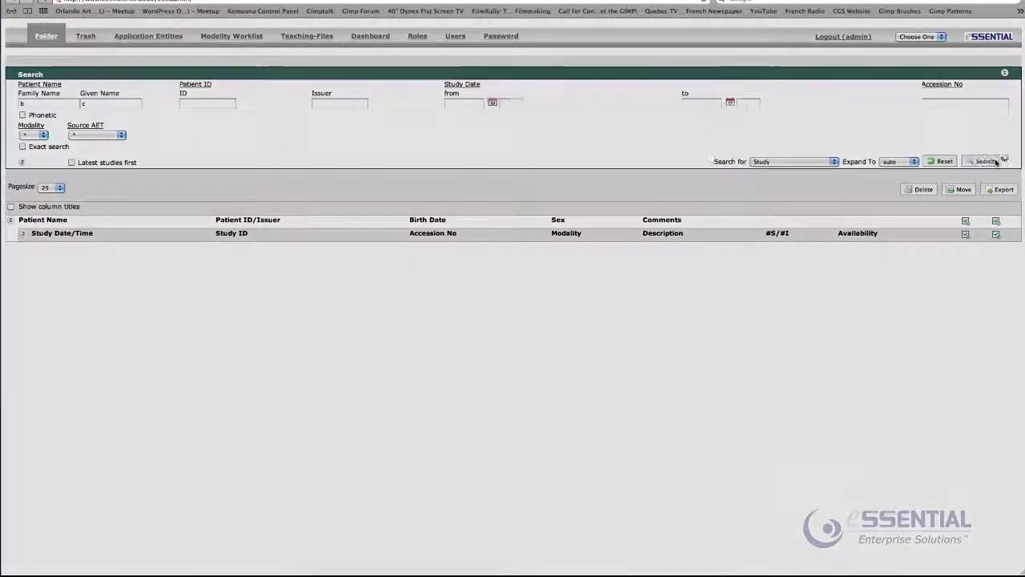